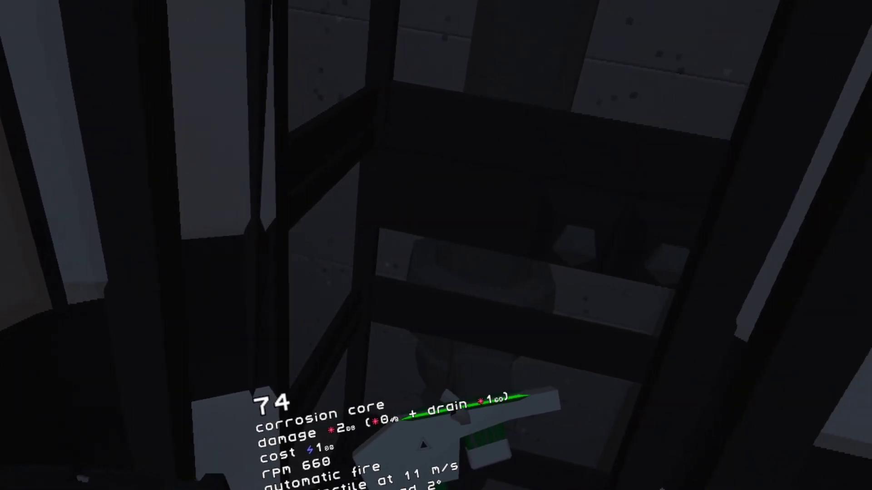
key("Tab")
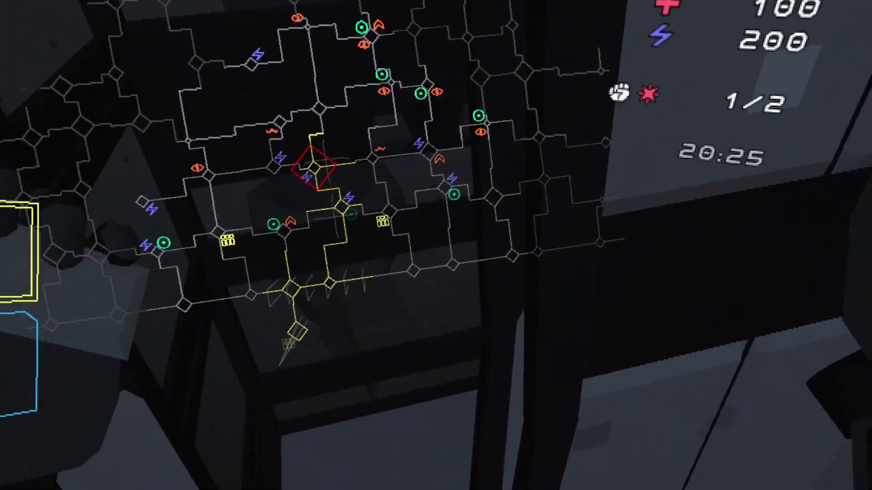